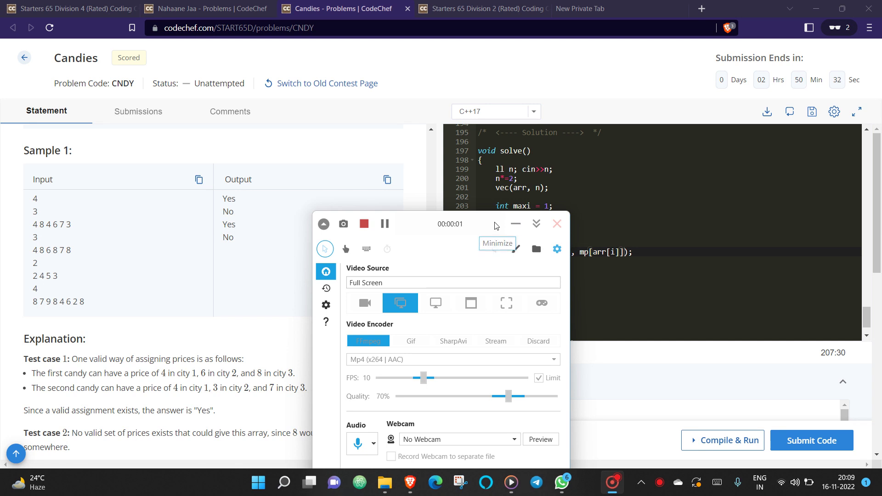
{"action": "left_click_drag", "start_coordinate": [495, 225], "coordinate": [512, 190]}
{"action": "scroll", "coordinate": [665, 215], "scroll_direction": "down", "scroll_amount": 1}
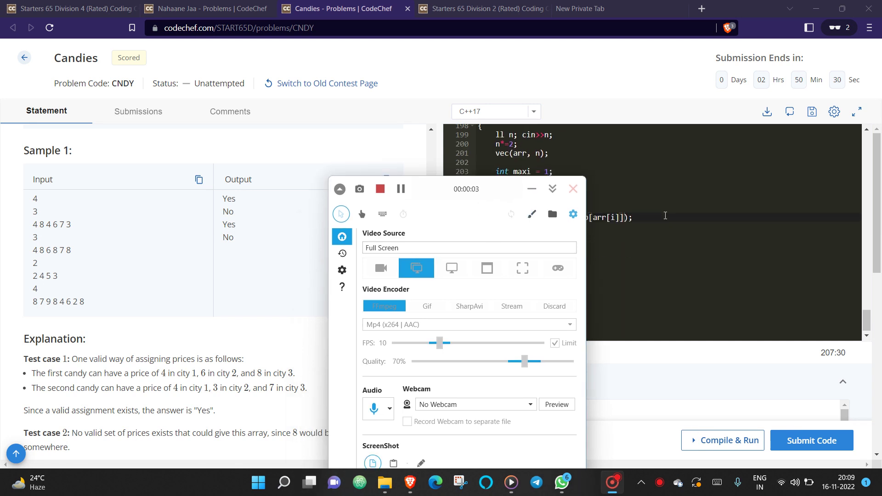
{"action": "scroll", "coordinate": [665, 216], "scroll_direction": "down", "scroll_amount": 3}
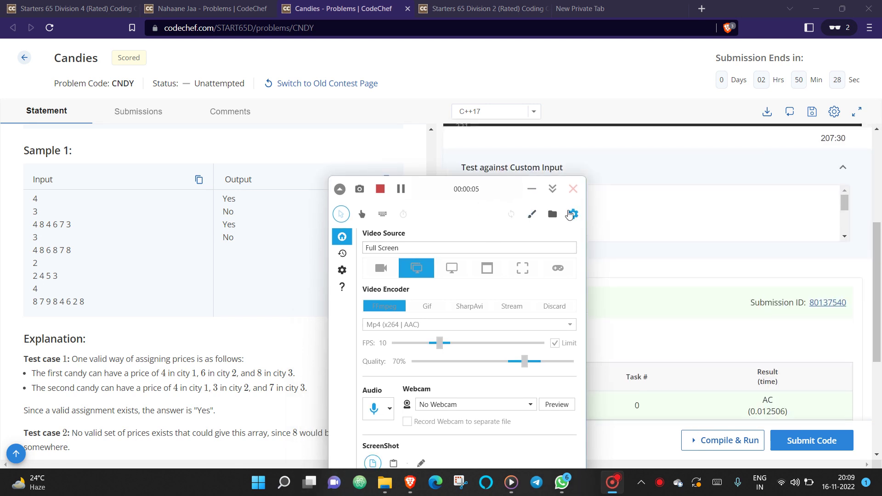
Step: Highlight Sample 1's third input line (4 8 4 6 7 3), then its first three prices (4 8 4)
{"action": "left_click", "coordinate": [533, 190]}
{"action": "scroll", "coordinate": [172, 243], "scroll_direction": "up", "scroll_amount": 5}
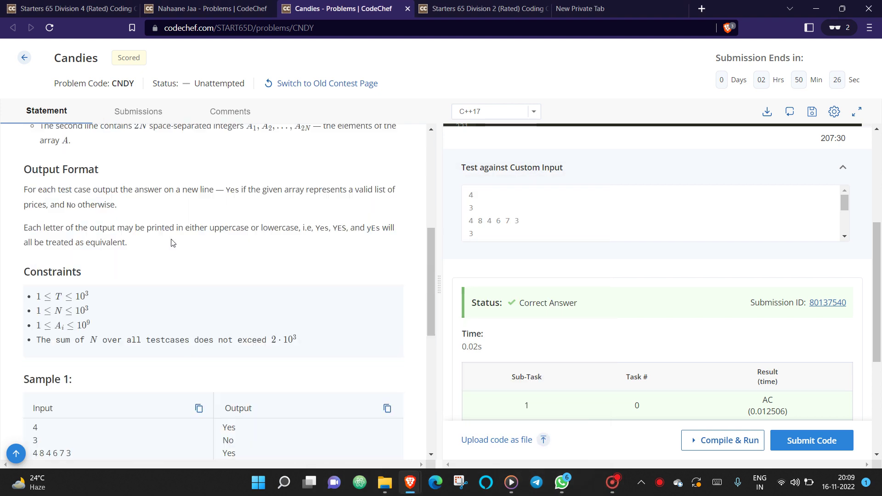
{"action": "scroll", "coordinate": [172, 243], "scroll_direction": "up", "scroll_amount": 3}
{"action": "scroll", "coordinate": [172, 243], "scroll_direction": "up", "scroll_amount": 2}
{"action": "scroll", "coordinate": [172, 243], "scroll_direction": "down", "scroll_amount": 1}
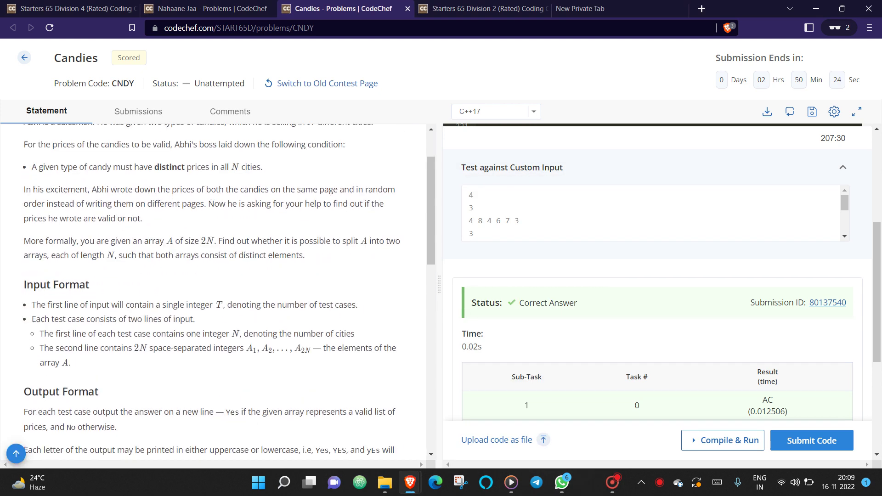
{"action": "scroll", "coordinate": [172, 243], "scroll_direction": "down", "scroll_amount": 4}
{"action": "scroll", "coordinate": [166, 317], "scroll_direction": "down", "scroll_amount": 4}
{"action": "scroll", "coordinate": [165, 317], "scroll_direction": "down", "scroll_amount": 1}
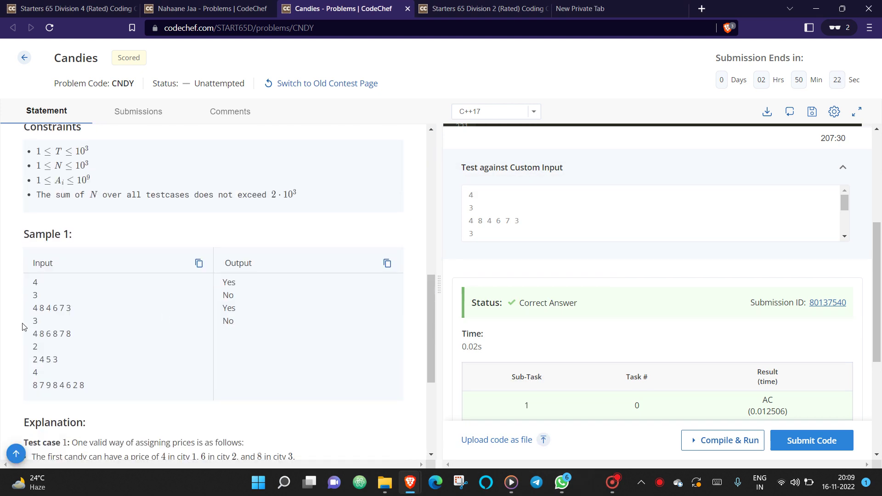
{"action": "left_click_drag", "start_coordinate": [30, 312], "coordinate": [72, 309]}
{"action": "left_click", "coordinate": [91, 311]}
{"action": "left_click_drag", "start_coordinate": [31, 309], "coordinate": [52, 309]}
{"action": "scroll", "coordinate": [105, 327], "scroll_direction": "down", "scroll_amount": 1}
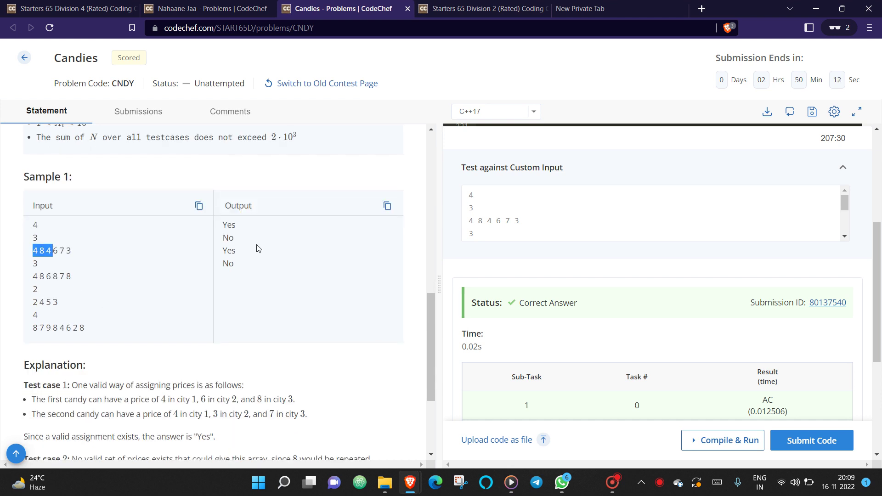
Step: Highlight the first Yes answer and the Sample 1 test cases with their answers
{"action": "double_click", "coordinate": [229, 225]}
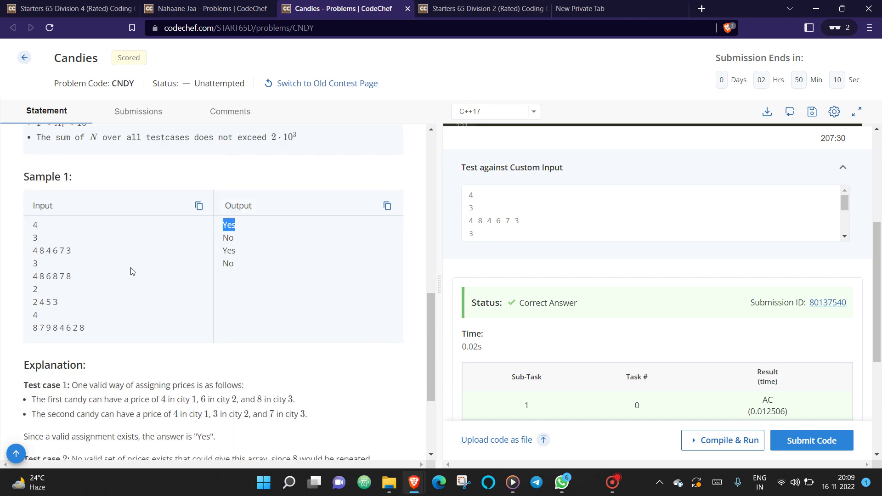
{"action": "scroll", "coordinate": [131, 289], "scroll_direction": "down", "scroll_amount": 1}
{"action": "left_click_drag", "start_coordinate": [247, 201], "coordinate": [34, 214]}
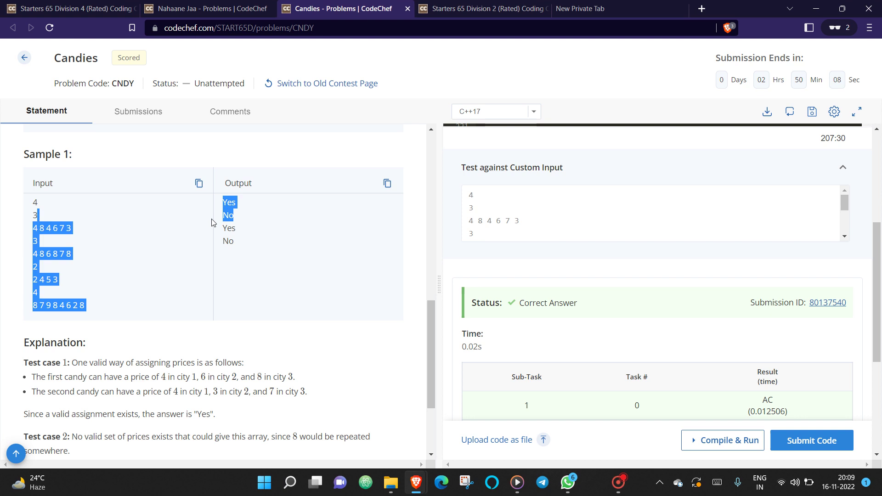
{"action": "left_click", "coordinate": [193, 257]}
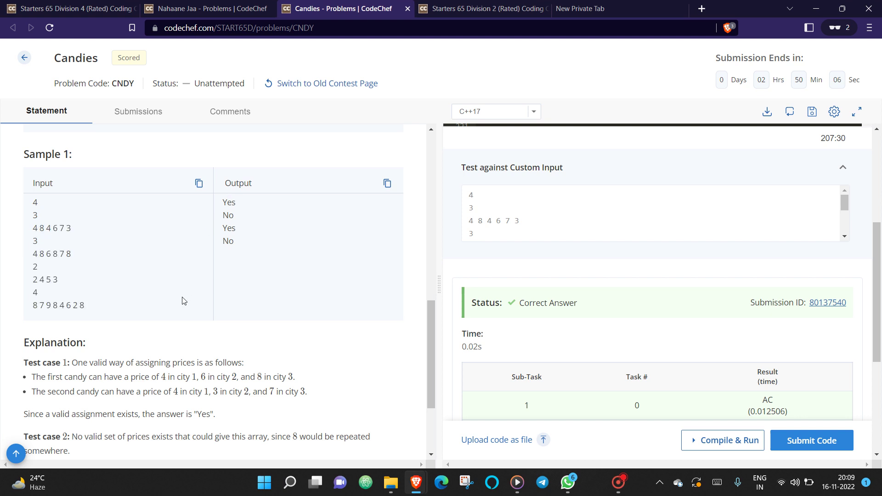
{"action": "scroll", "coordinate": [183, 300], "scroll_direction": "down", "scroll_amount": 1}
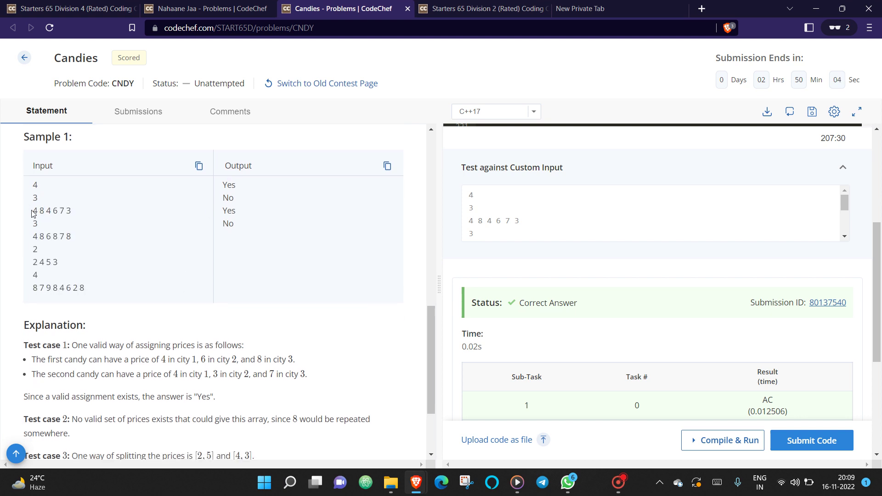
Step: Highlight the prices of test cases 4 8 4 6 7 3 and 4 8 6 8 7 8, and the first Yes answer
{"action": "left_click_drag", "start_coordinate": [32, 210], "coordinate": [83, 214]}
{"action": "left_click", "coordinate": [83, 215]}
{"action": "left_click_drag", "start_coordinate": [32, 238], "coordinate": [93, 243]}
{"action": "left_click", "coordinate": [93, 244]}
{"action": "scroll", "coordinate": [159, 263], "scroll_direction": "down", "scroll_amount": 1}
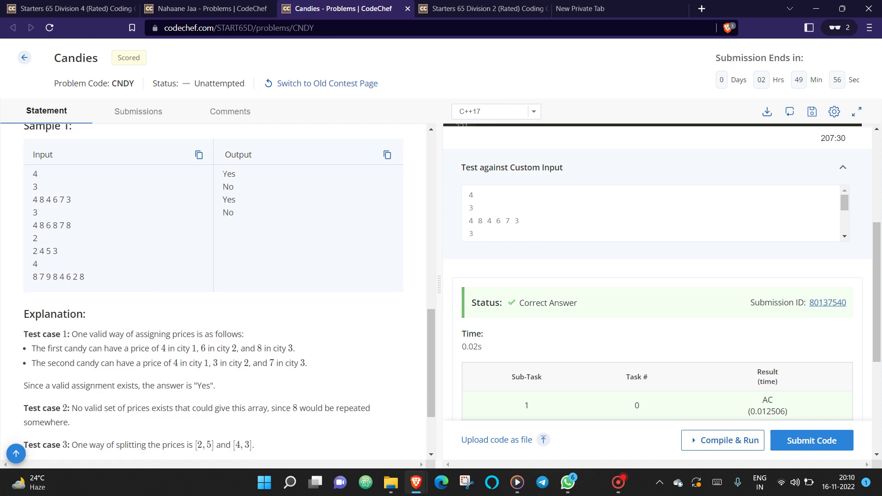
{"action": "double_click", "coordinate": [234, 174]}
{"action": "left_click", "coordinate": [252, 179]}
{"action": "scroll", "coordinate": [536, 307], "scroll_direction": "down", "scroll_amount": 3}
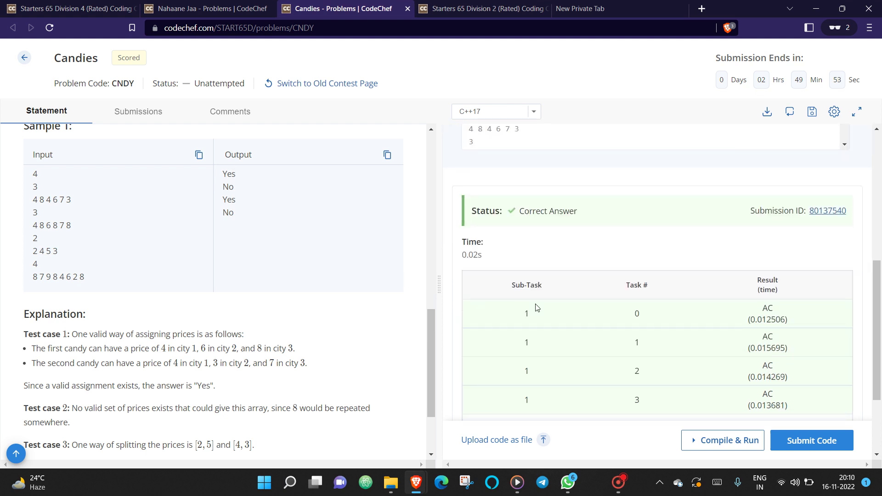
{"action": "scroll", "coordinate": [537, 307], "scroll_direction": "down", "scroll_amount": 3}
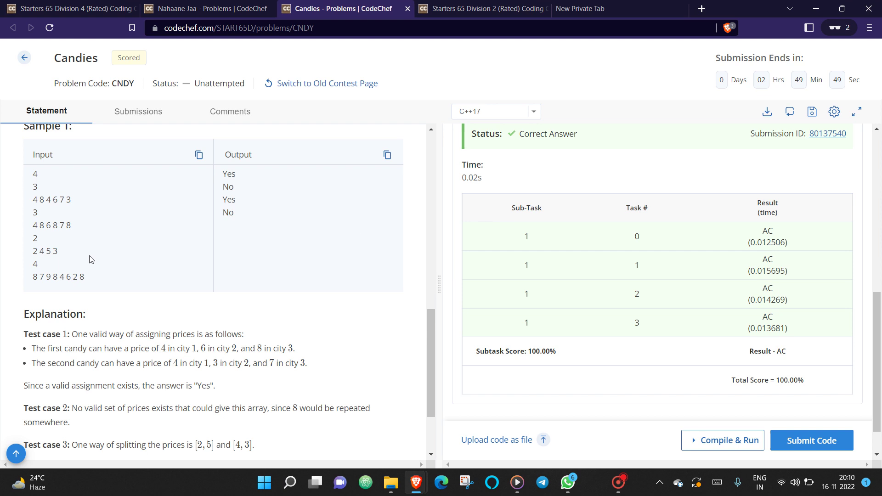
Step: Highlight the prices 4 8 6 8 7 8 and 8 7 9 8 4 6 2 8, then the answers beside the inputs
{"action": "left_click_drag", "start_coordinate": [71, 225], "coordinate": [33, 225]}
{"action": "left_click", "coordinate": [102, 221]}
{"action": "left_click_drag", "start_coordinate": [86, 277], "coordinate": [27, 283]}
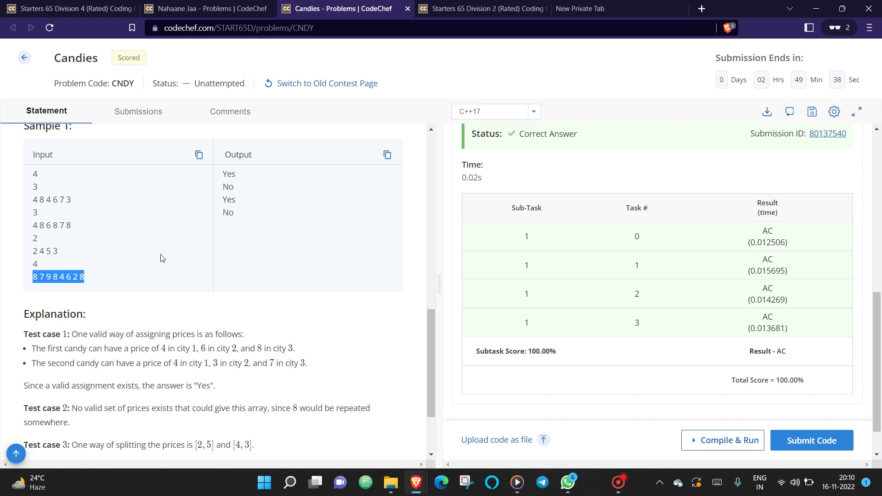
{"action": "left_click", "coordinate": [243, 203]}
{"action": "left_click_drag", "start_coordinate": [243, 203], "coordinate": [211, 209]}
{"action": "left_click", "coordinate": [211, 208]}
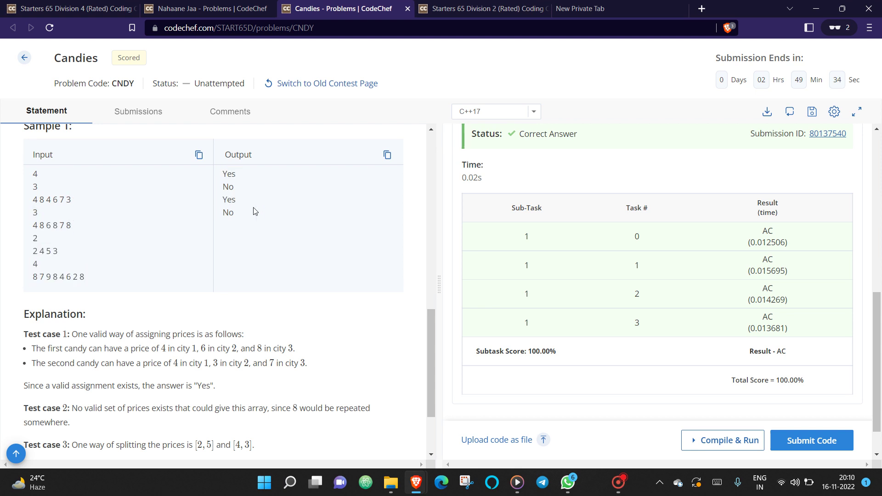